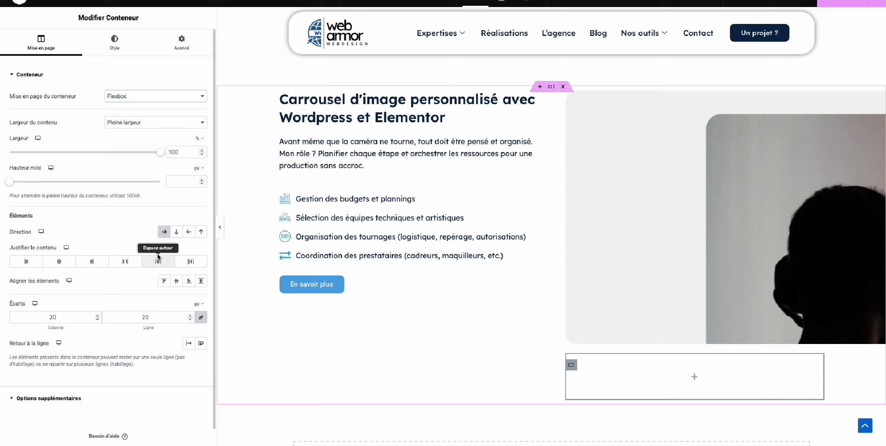
Add a Button widget to the empty container below the image carousel
left_click(41, 2)
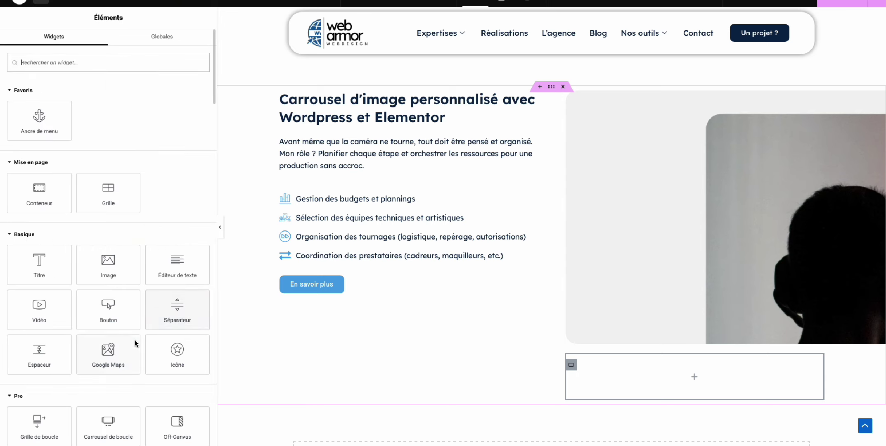
scroll(134, 339, "down", 1)
left_click_drag(101, 273, 698, 365)
Search the icon library for "arrow", give the button a thin left arrow icon and compare it with the section above
left_click(189, 165)
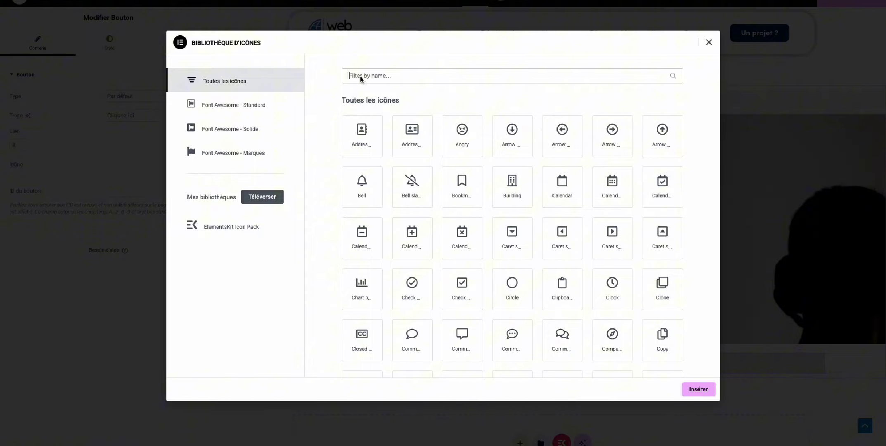
left_click(358, 75)
type("arrow")
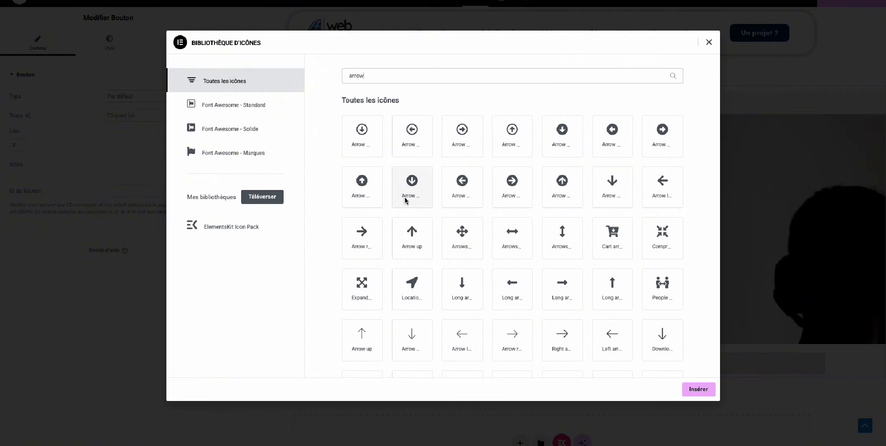
scroll(446, 291, "down", 1)
left_click(462, 303)
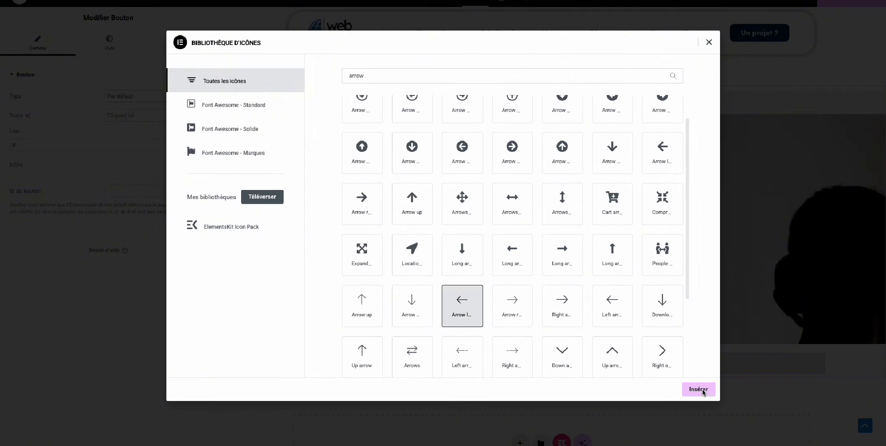
left_click(699, 389)
scroll(493, 219, "up", 3)
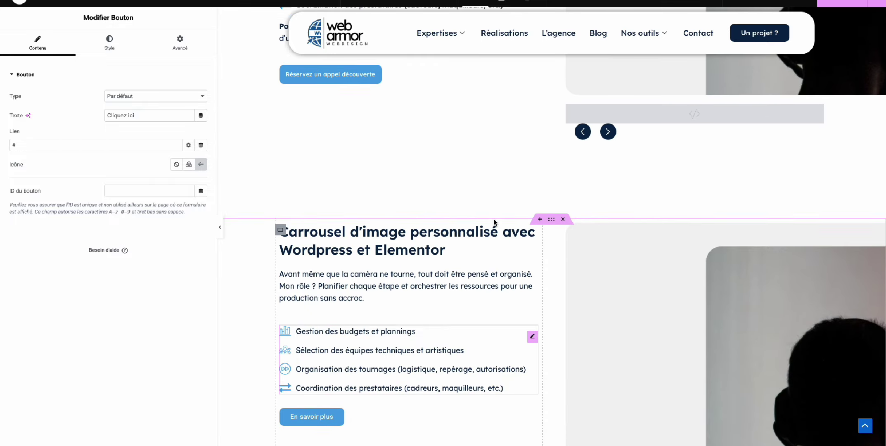
scroll(371, 191, "down", 4)
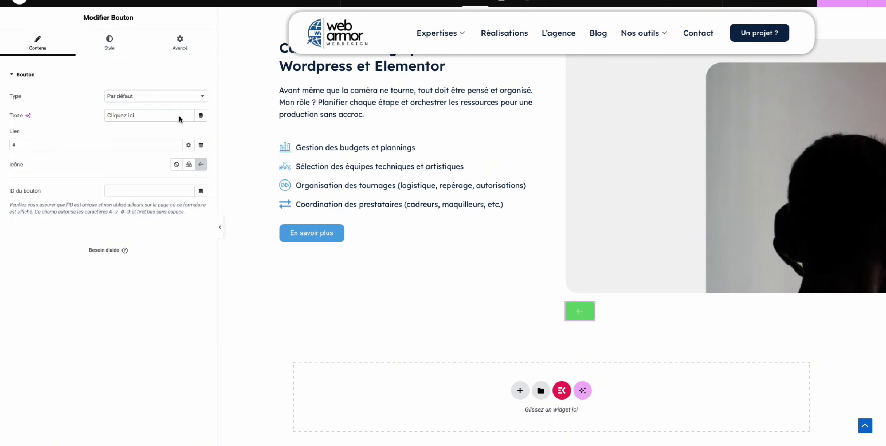
Replace the button's icon with a left-pointing chevron from the icon library
left_click(201, 165)
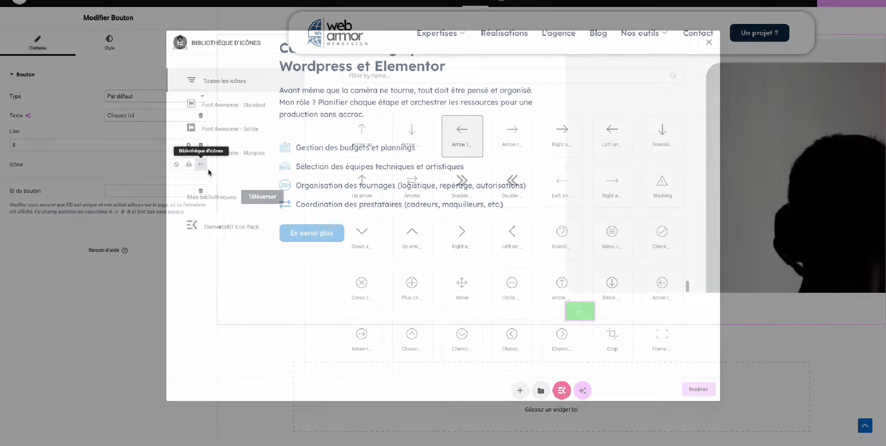
left_click(403, 81)
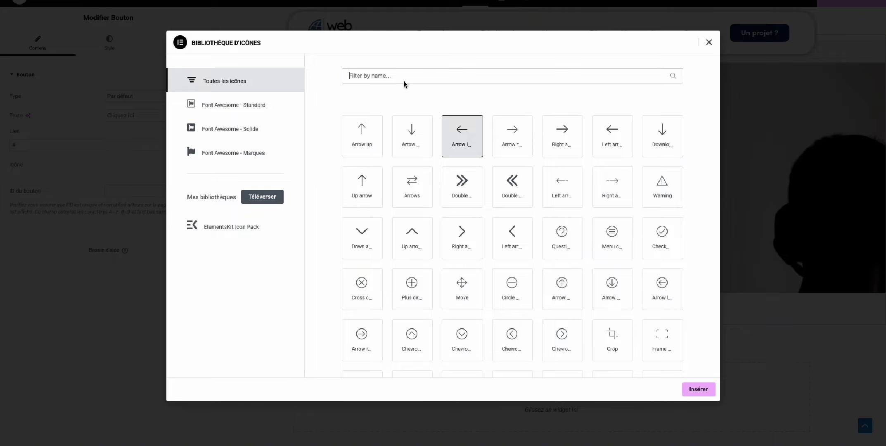
type("right")
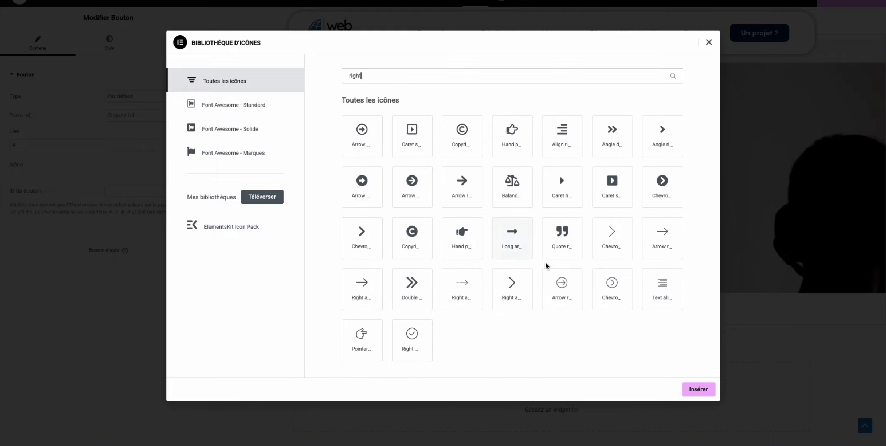
left_click(526, 294)
left_click(699, 389)
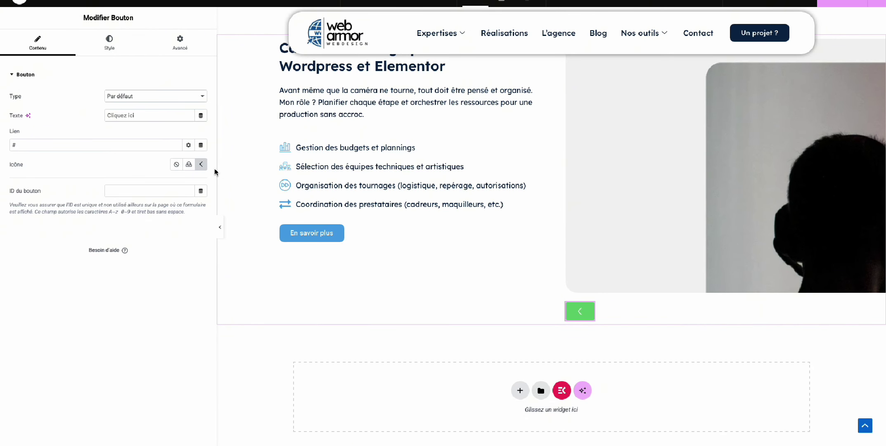
Duplicate the left chevron button and change the copy's icon to a right-pointing chevron
right_click(580, 310)
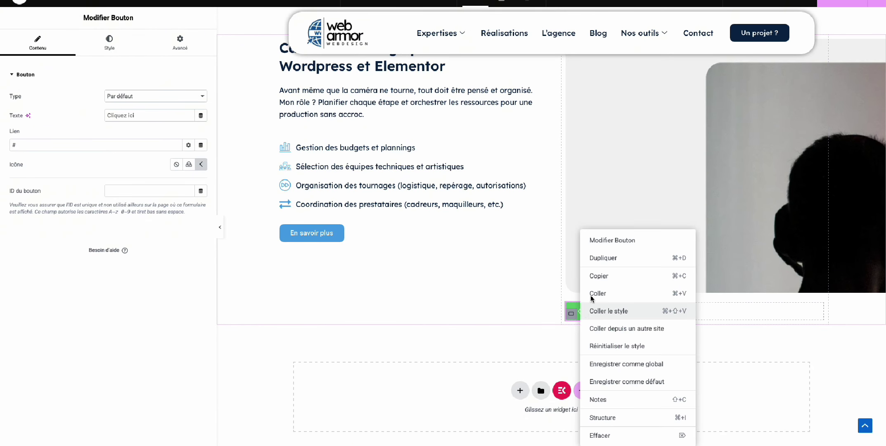
left_click(597, 255)
left_click(201, 165)
left_click(699, 389)
Set the right chevron button's background to the dark navy global colour
left_click(109, 41)
left_click(189, 213)
scroll(174, 293, "down", 5)
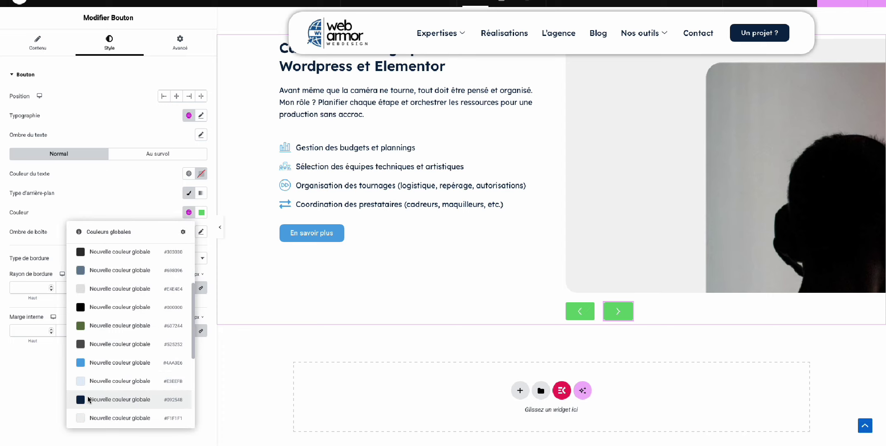
left_click(89, 399)
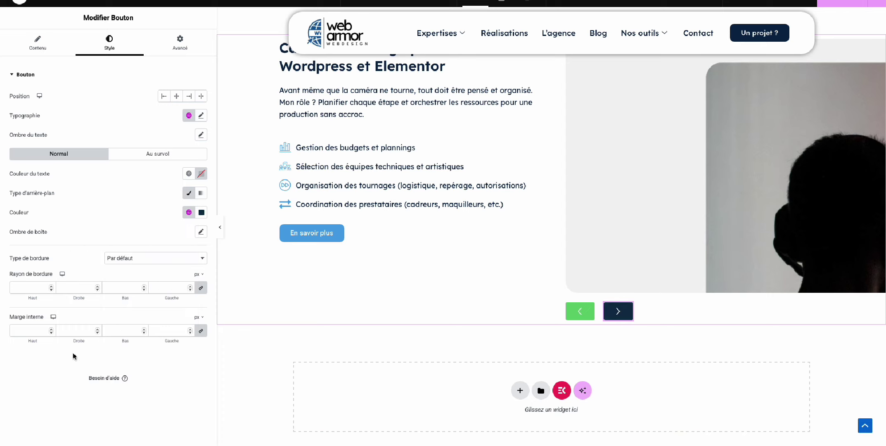
Round the right chevron button with a border radius of 50 px on all corners
left_click(80, 289)
type("25")
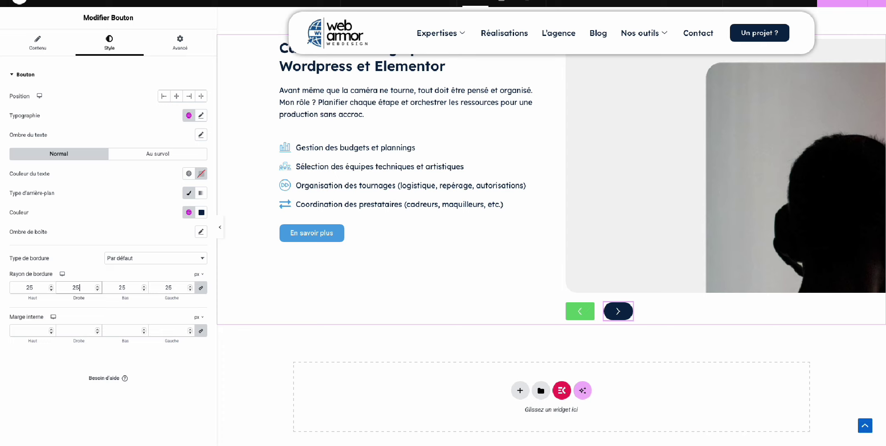
key("BackSpace")
key("BackSpace")
type("50")
Set the right chevron button's inner padding to 10 px on all sides and its border radius to 50 px
left_click(201, 331)
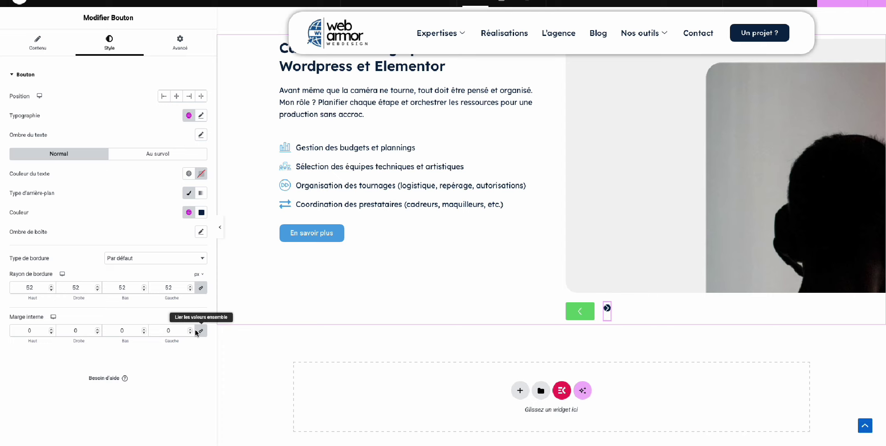
left_click(190, 329)
left_click(190, 329)
left_click(190, 329)
left_click(190, 329)
left_click(190, 329)
left_click(190, 329)
left_click(190, 329)
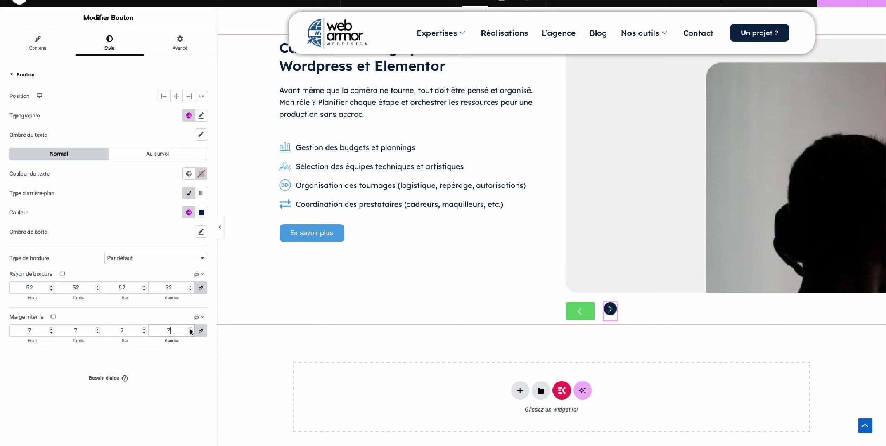
left_click(190, 328)
left_click(190, 329)
left_click(190, 328)
left_click(191, 289)
left_click(190, 290)
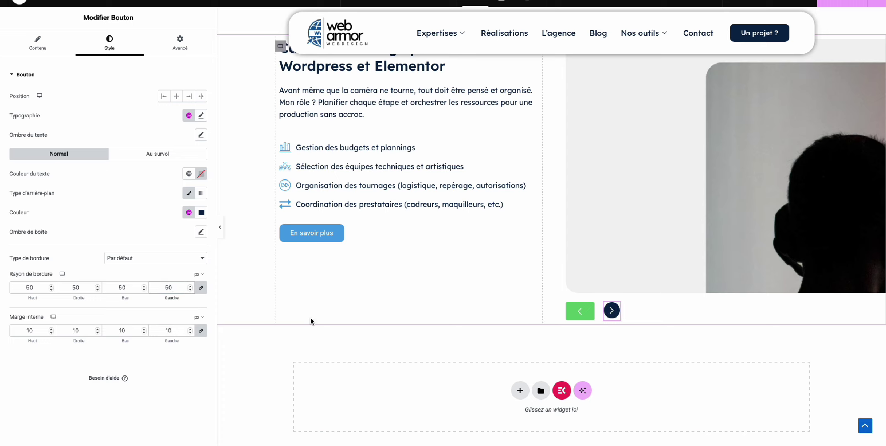
Copy the right chevron button's style and apply it to the green left chevron button
right_click(610, 312)
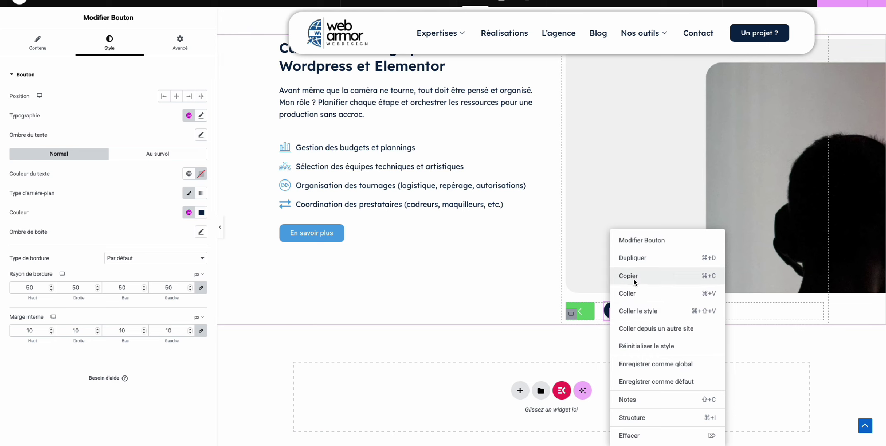
left_click(633, 279)
right_click(578, 314)
left_click(592, 311)
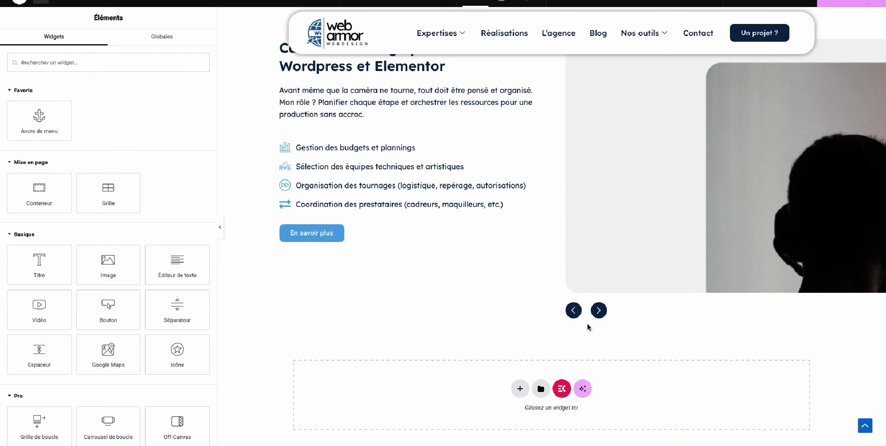
Add an HTML widget above the chevron buttons and enter the jQuery script linking card-prev and card-next to the carousel navigation
left_click(50, 61)
type("h")
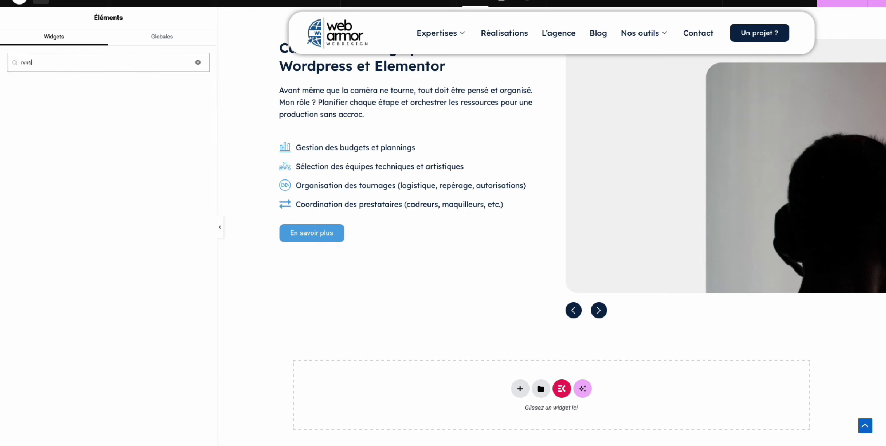
type("tm")
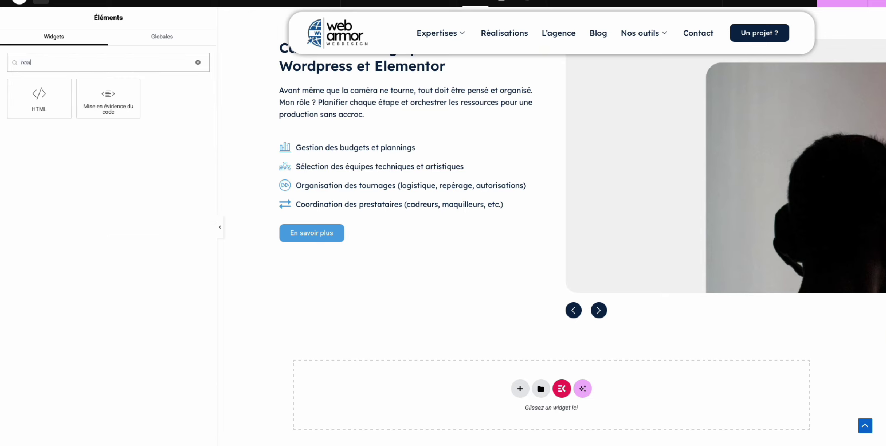
left_click_drag(39, 95, 540, 289)
type("<script src=\"https://code.jquery.com/jquery-3.6.0.min.js\"></script> <script> var $ = jQuery $(document).ready(function(){      $('.card-carousel .card-prev').on('click', function(){          $(this).closest('.card-carousel').find('.elementor-swiper-button-prev').trigger('click')         $(this).closest('.card-carousel').find('.swiper-container').trigger('mouseleave')     })      $('.card-carousel .card-next').on('click', function(){         $(this).closest('.card-carousel').find('.elementor-swiper-button-next').trigger('click')         $(this).closest('.card-carousel').find('.swiper-container').trigger('mouseleave')     })      $('.card-carousel .card-prev a, .card-carousel .card-next a').on('click', function(e){         e.preventDefault()     }) }) </script>")
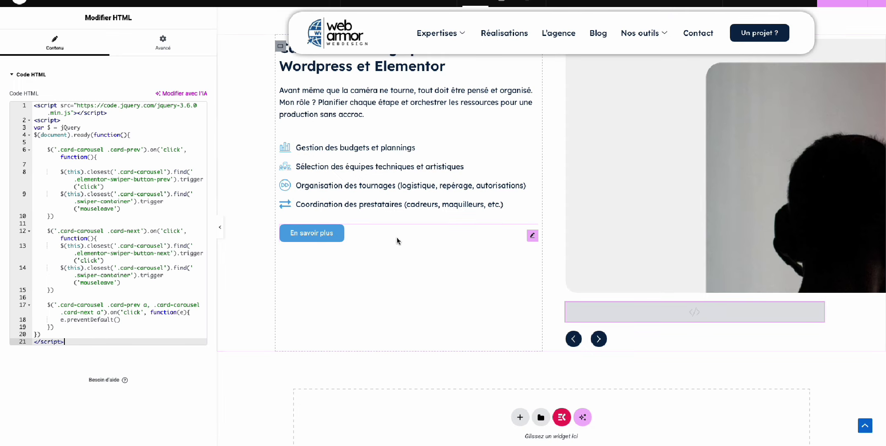
Check the CSS class in the advanced settings of the container that holds the whole carousel section
scroll(562, 256, "up", 5)
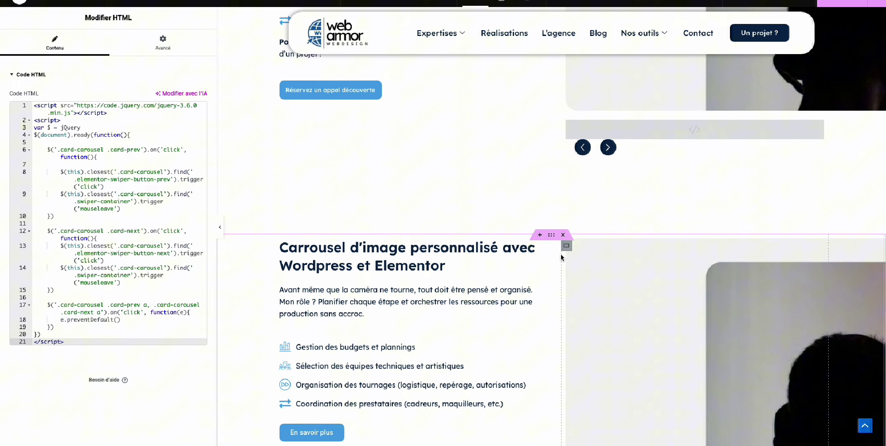
left_click(551, 234)
scroll(120, 189, "down", 2)
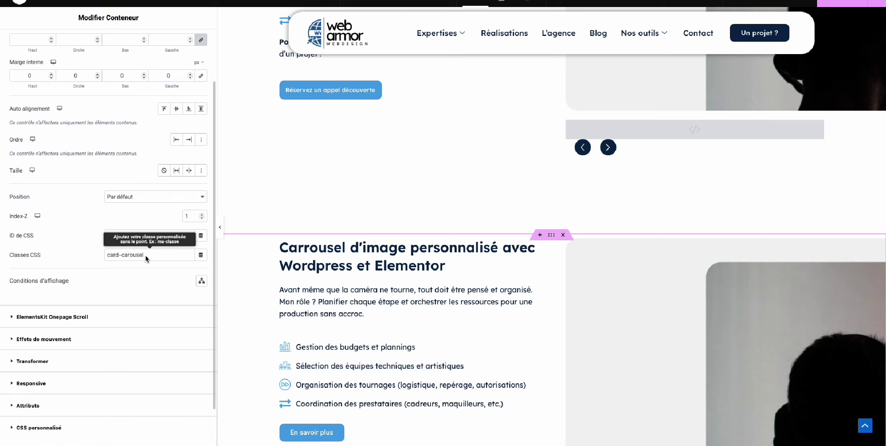
scroll(459, 375, "down", 4)
scroll(459, 375, "down", 1)
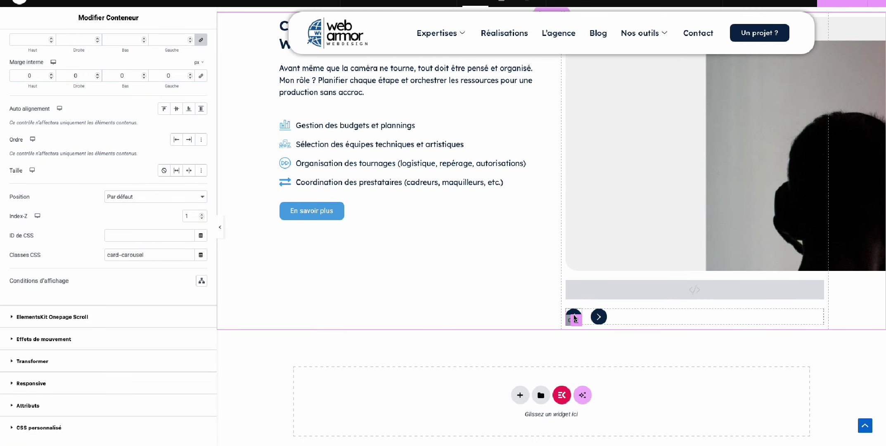
Copy the card-prev class name from the HTML widget's script and assign it as the left chevron button's CSS class
left_click(579, 295)
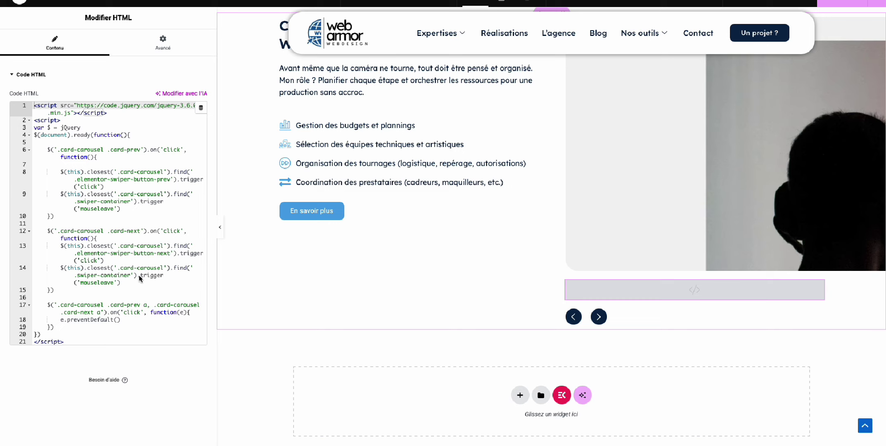
left_click(111, 305)
left_click_drag(110, 303, 139, 310)
key("ctrl+c")
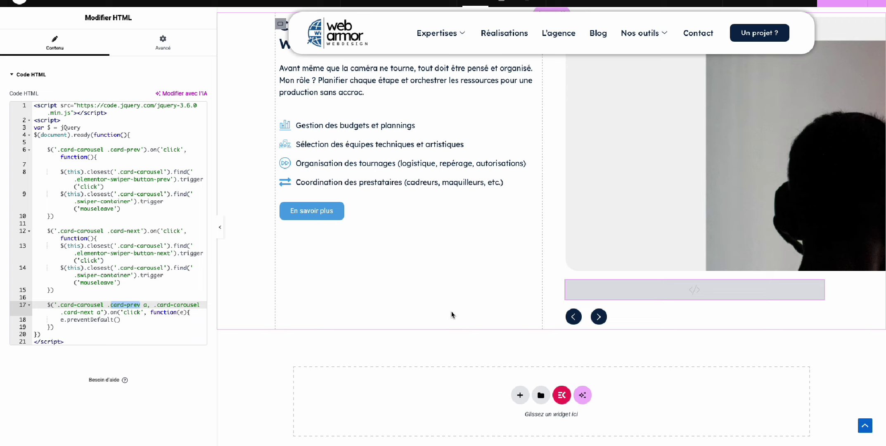
left_click(573, 317)
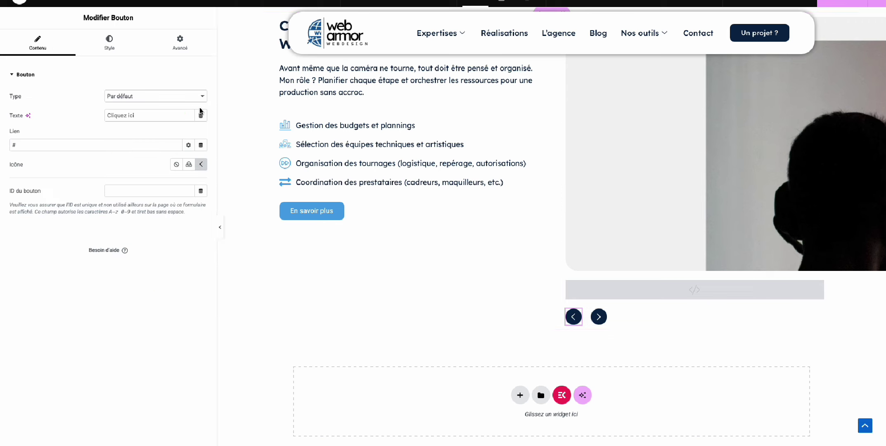
left_click(180, 46)
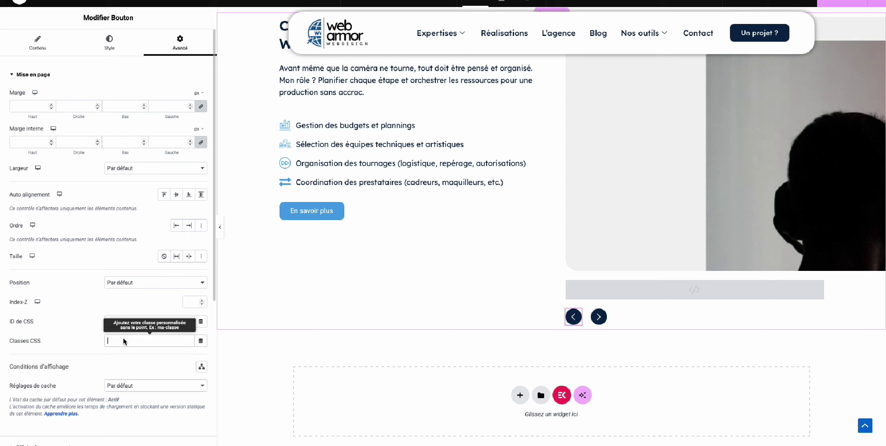
key("ctrl+v")
Copy the card-next class name from the script and assign it as the right chevron button's CSS class
left_click(594, 285)
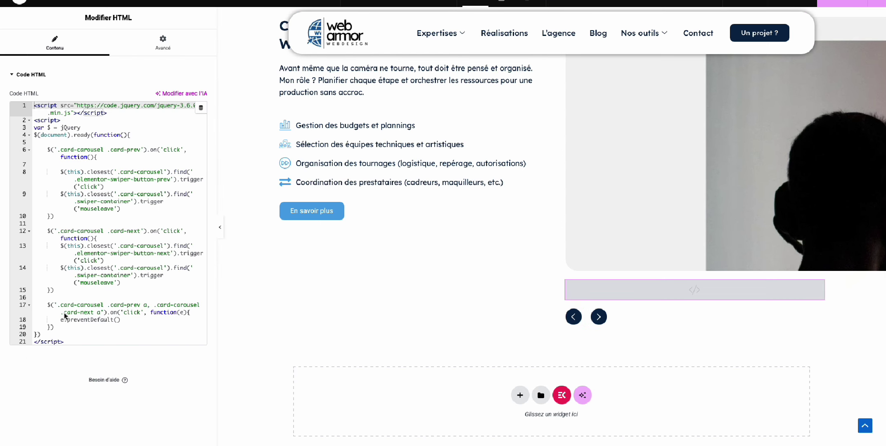
left_click_drag(65, 314, 95, 313)
key("ctrl+c")
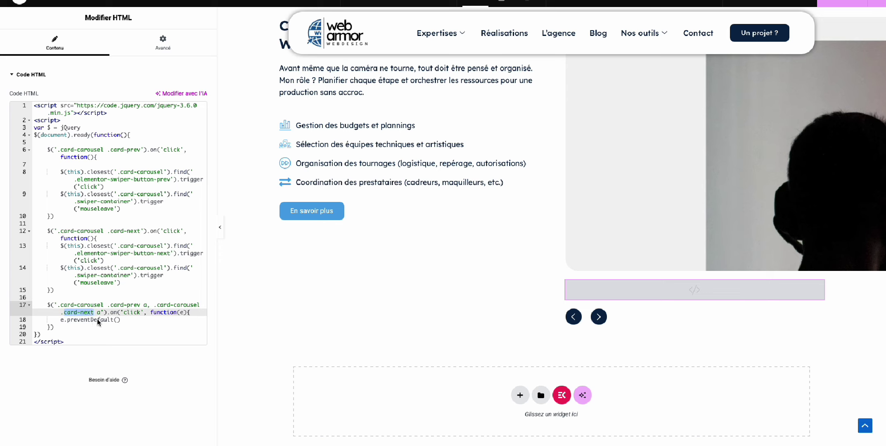
left_click(599, 317)
left_click(180, 44)
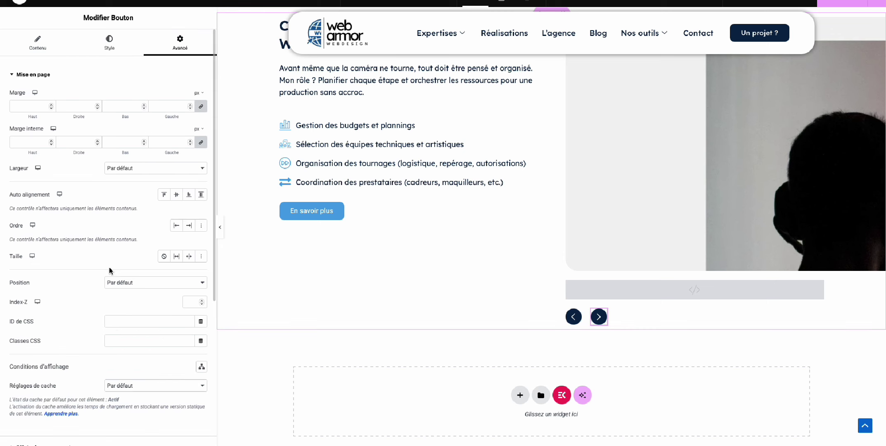
key("ctrl+v")
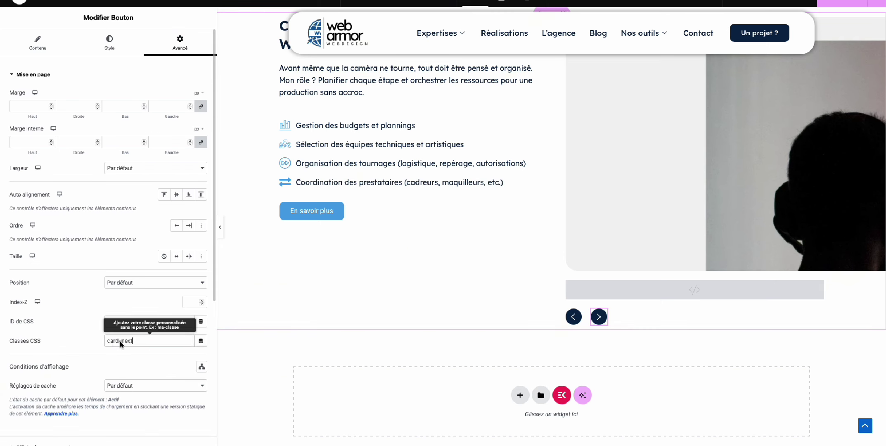
Save the page as a draft and view the page on the site
left_click(877, 6)
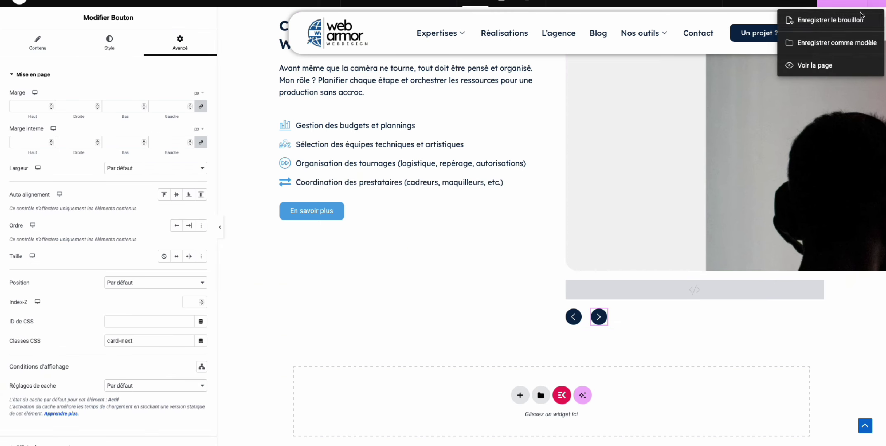
left_click(852, 20)
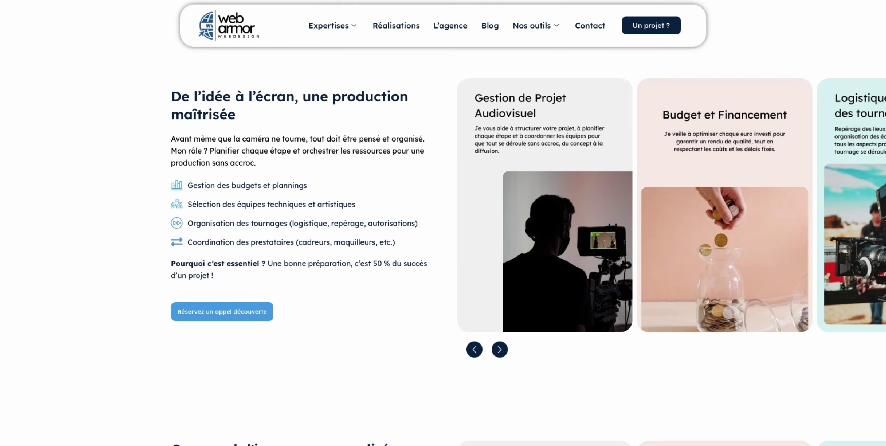
Vertically center the elements in the outer container of the "Carrousel d'image personnalisé" section and save the page draft
scroll(534, 146, "down", 7)
scroll(534, 146, "down", 2)
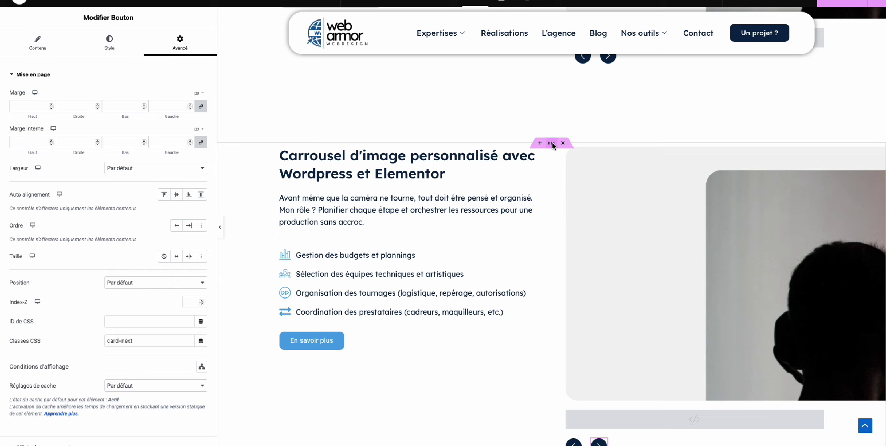
left_click(552, 143)
left_click(22, 41)
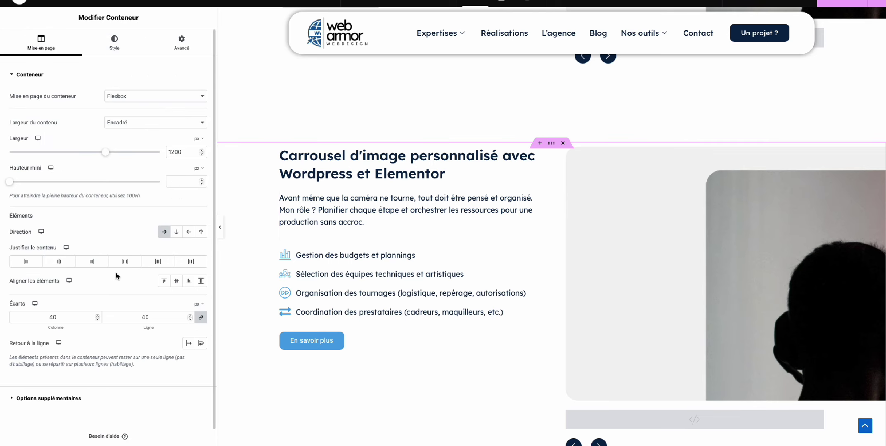
left_click(177, 280)
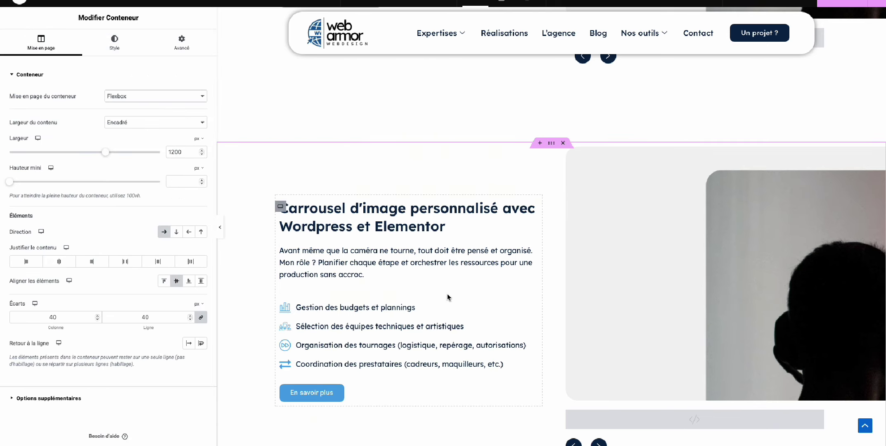
scroll(447, 293, "down", 3)
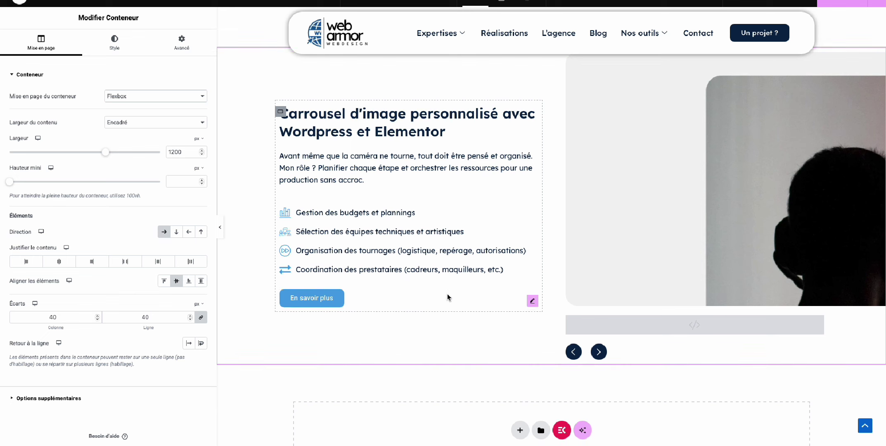
left_click(876, 3)
left_click(850, 20)
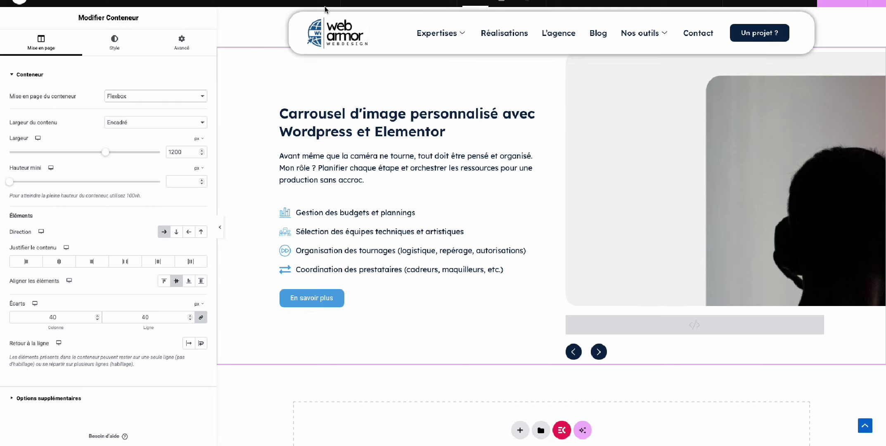
Delete the original "De l'idée à l'écran, une production maîtrisée" section above the new carousel section
scroll(526, 200, "up", 6)
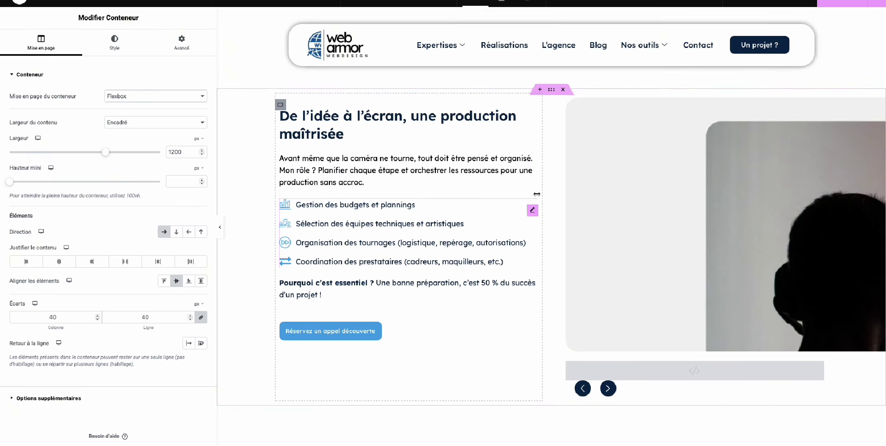
scroll(537, 194, "down", 1)
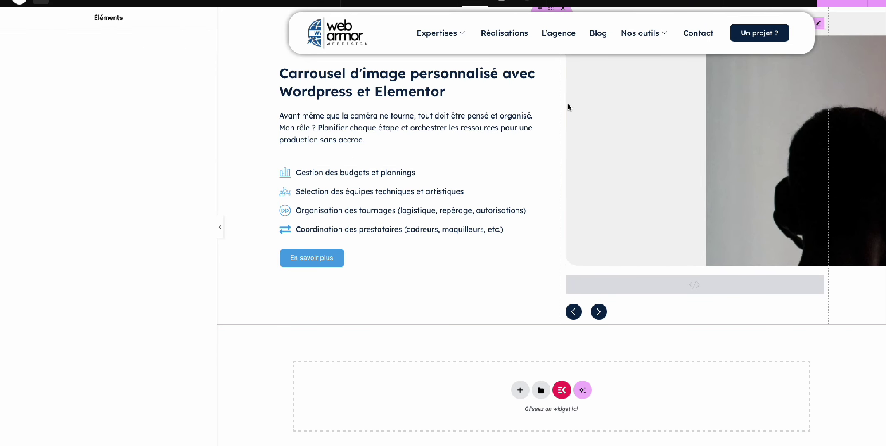
Unlink the main container's margins, set its top and bottom margins to 150 px, and save the page draft
left_click(83, 2)
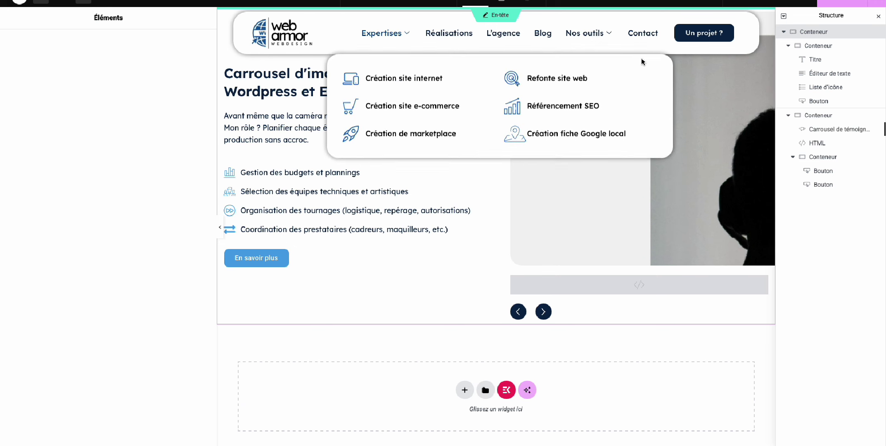
left_click(812, 31)
left_click(182, 41)
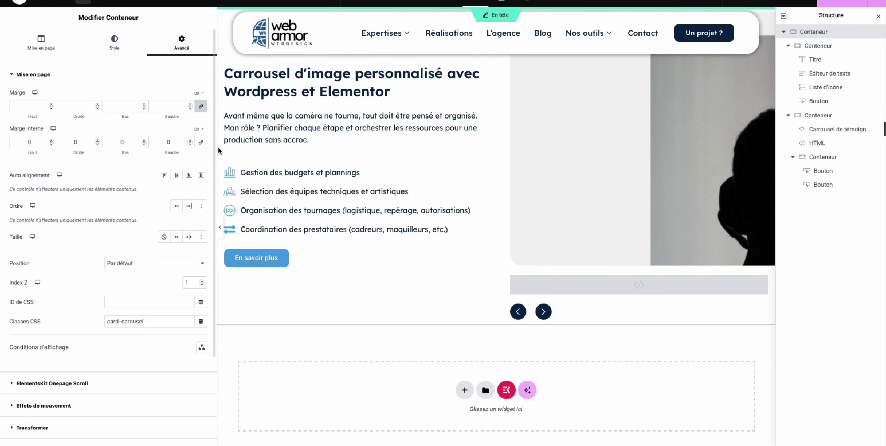
left_click(201, 109)
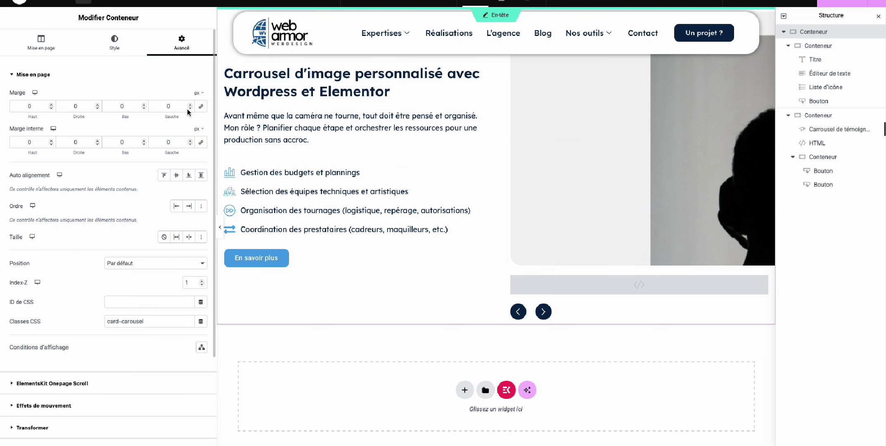
left_click(17, 108)
type("15")
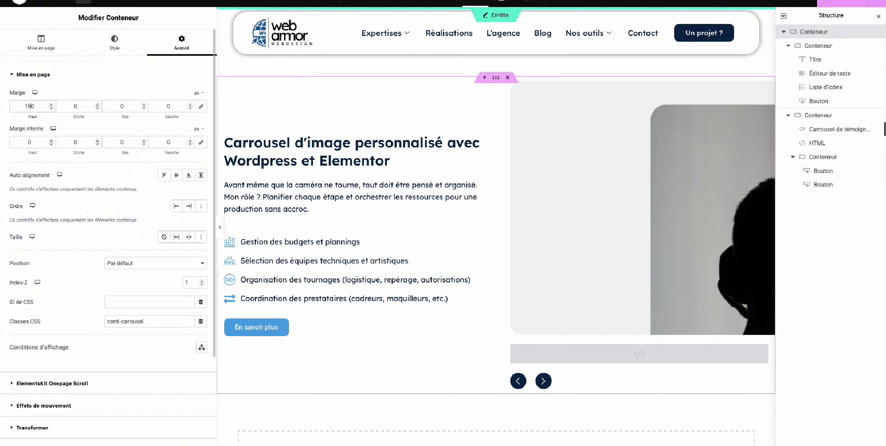
left_click(116, 105)
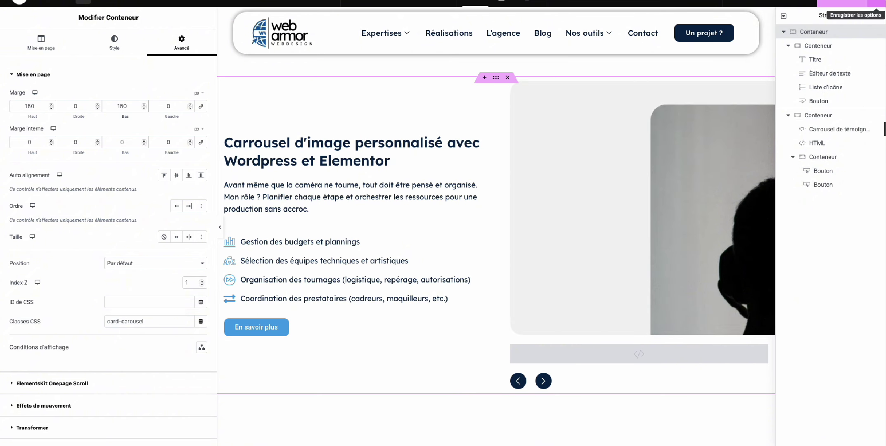
left_click(876, 3)
left_click(849, 27)
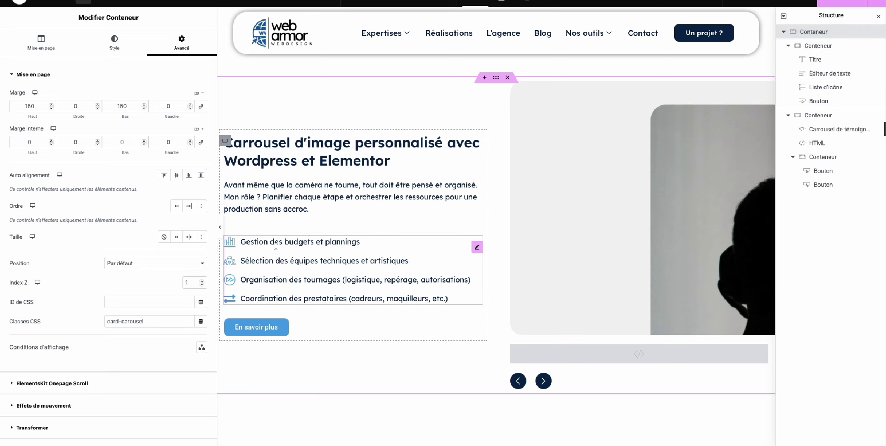
right_click(275, 197)
left_click(289, 221)
right_click(282, 274)
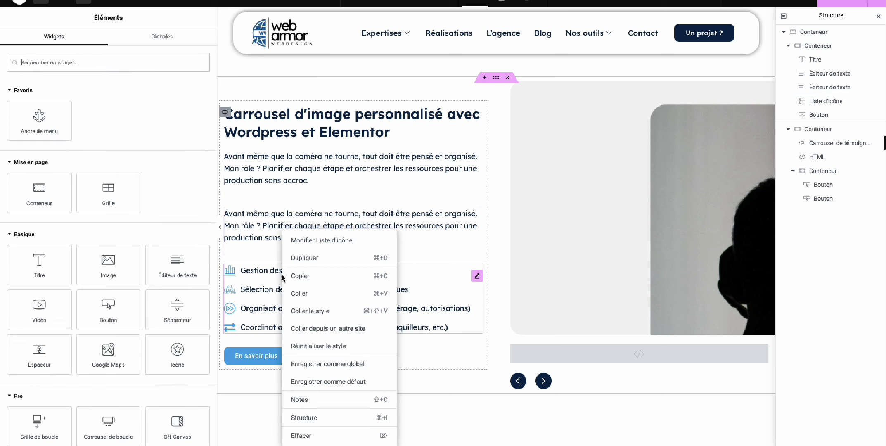
right_click(254, 226)
left_click(281, 432)
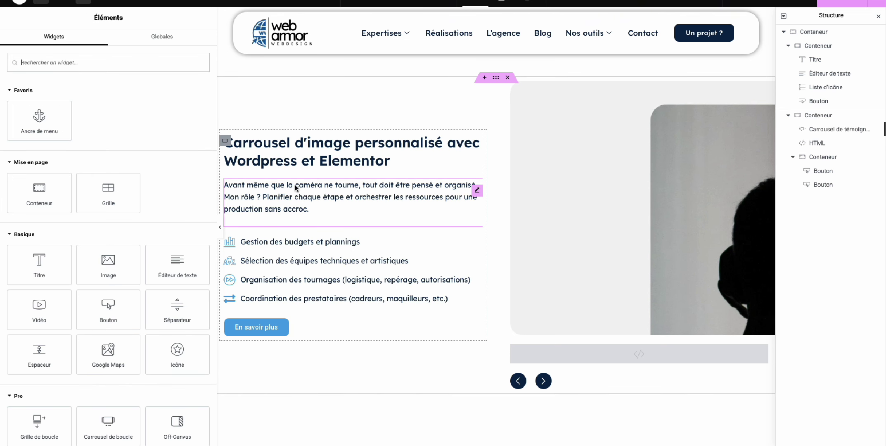
Copy the intro paragraph under the heading and paste it below the icon list
right_click(297, 185)
left_click(317, 234)
right_click(280, 263)
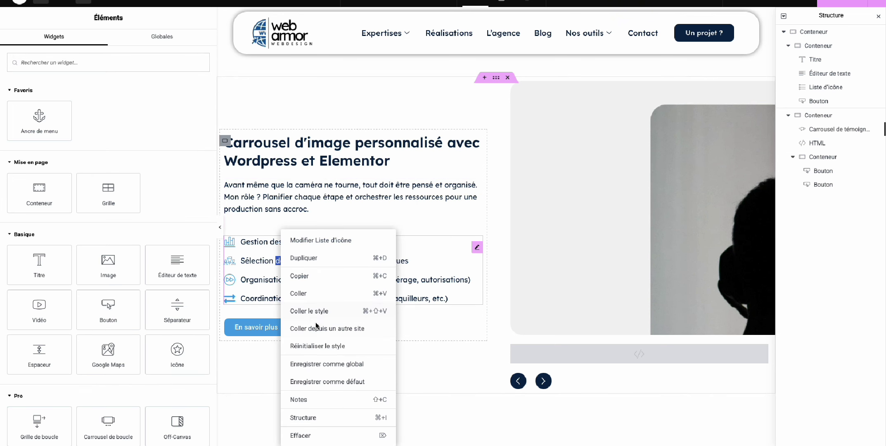
left_click(306, 294)
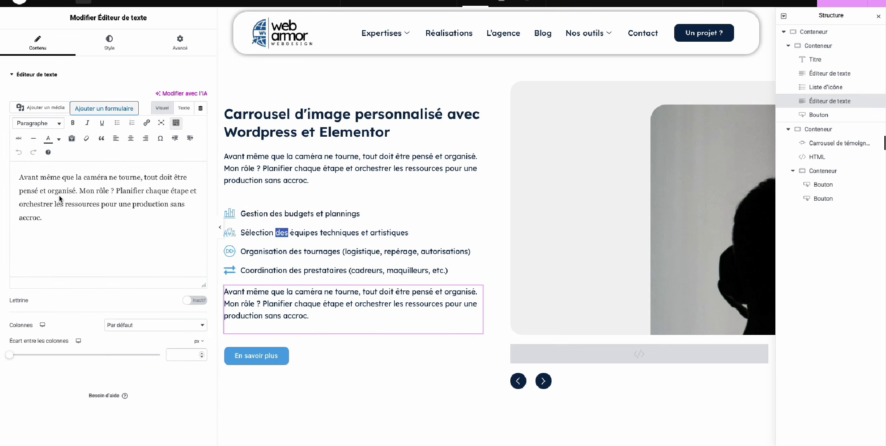
Reduce the pasted paragraph to a bold "Avant même que la caméra ne tourne !" and save the page draft
left_click_drag(140, 177, 166, 214)
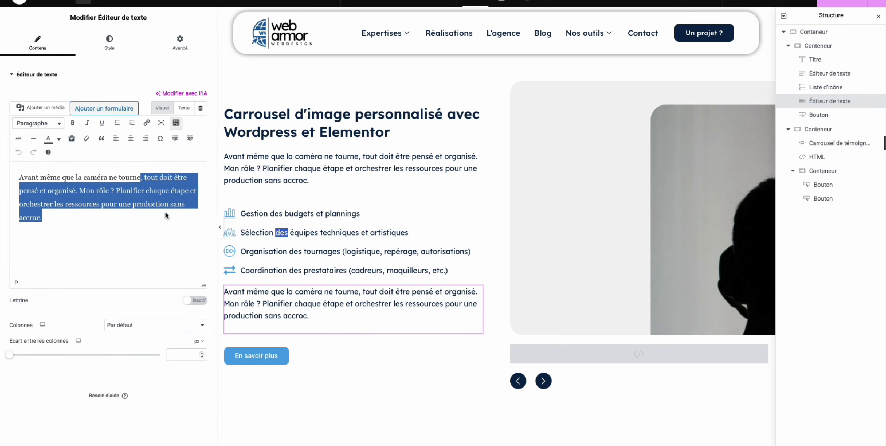
key("BackSpace")
triple_click(93, 175)
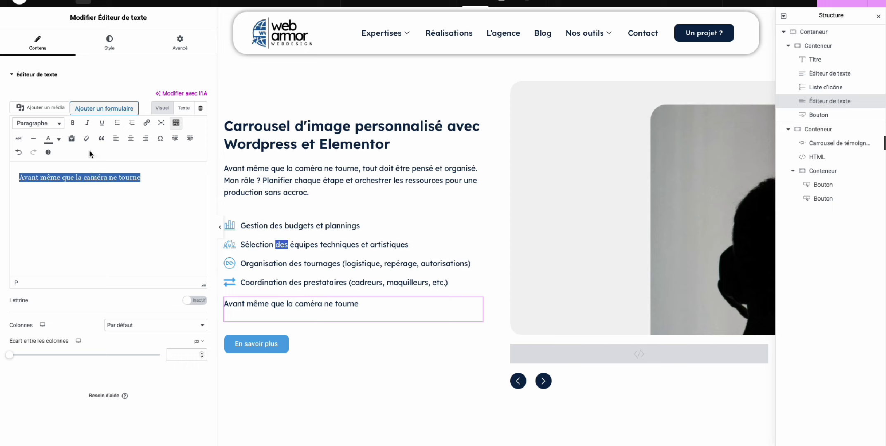
left_click(72, 123)
left_click(162, 171)
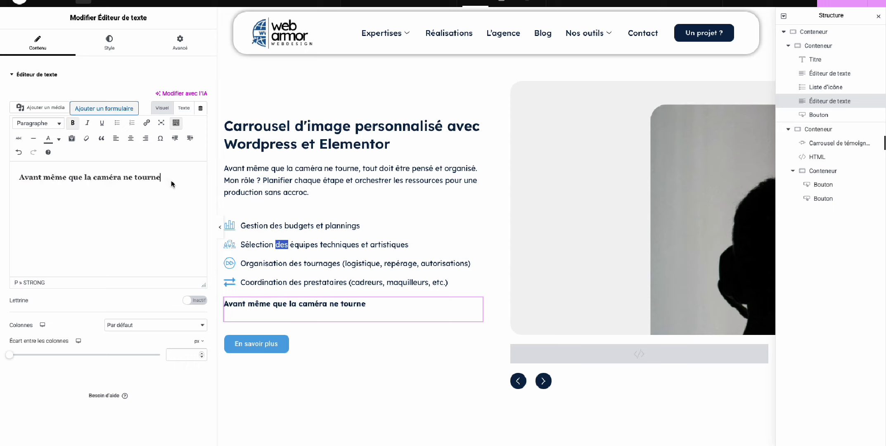
type("!")
left_click(877, 3)
left_click(845, 24)
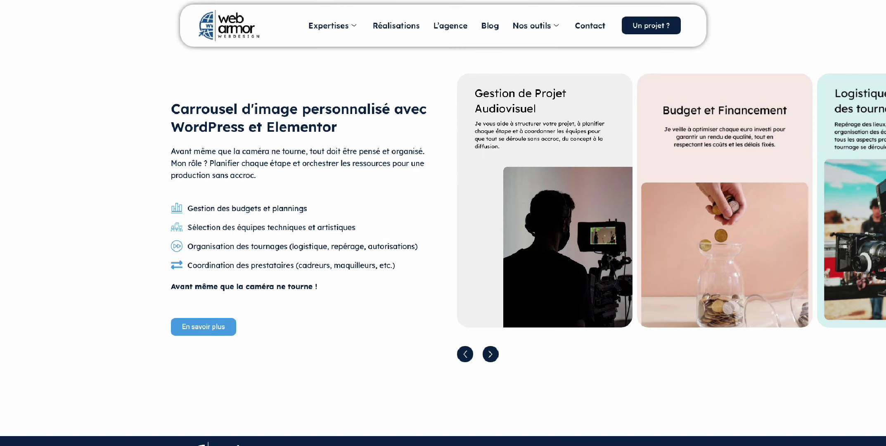
Review the section on the live page and test the carousel by advancing it several times with its next chevron
scroll(541, 207, "down", 3)
scroll(427, 181, "up", 4)
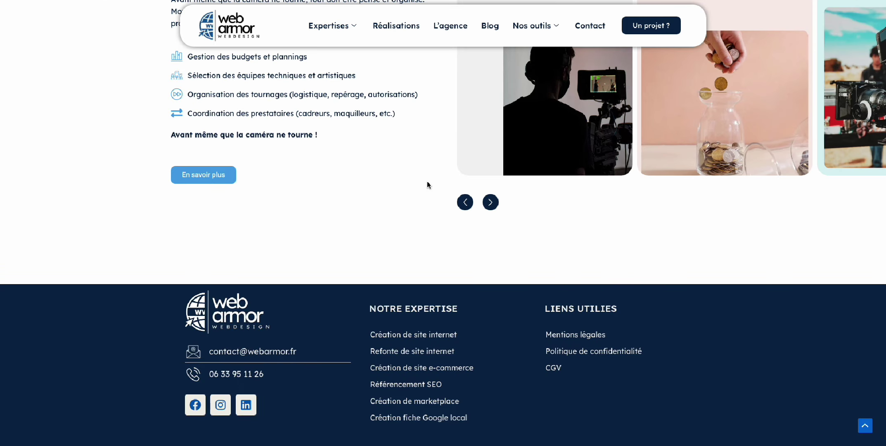
left_click(482, 355)
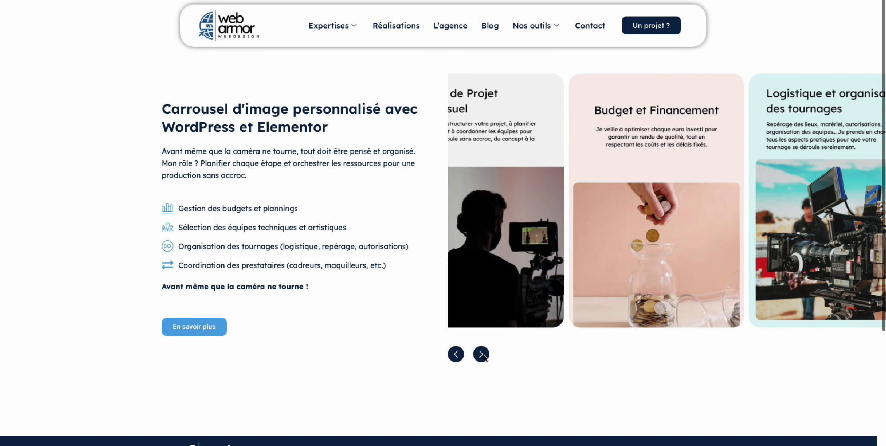
left_click(484, 357)
left_click(483, 355)
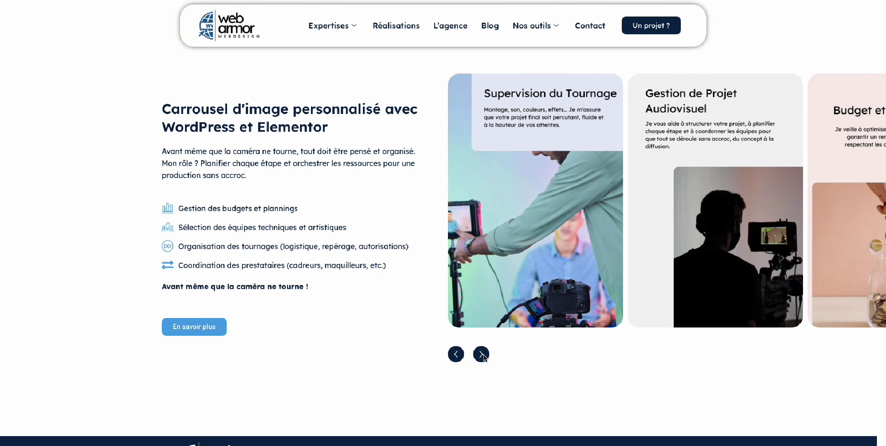
left_click(482, 355)
left_click(483, 355)
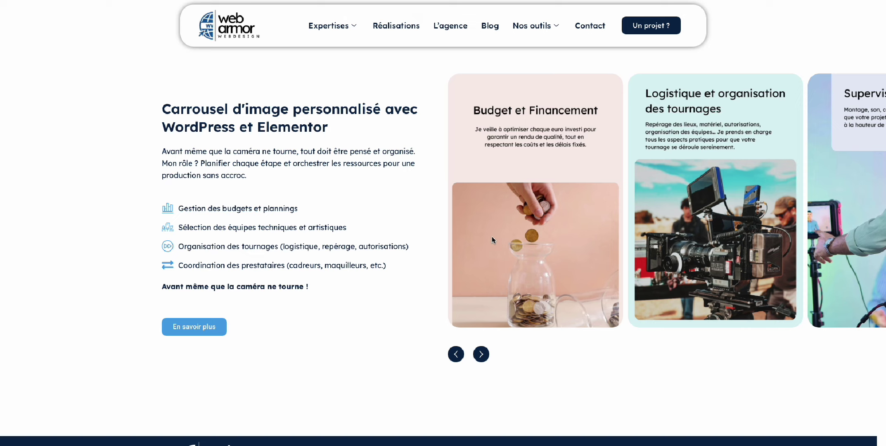